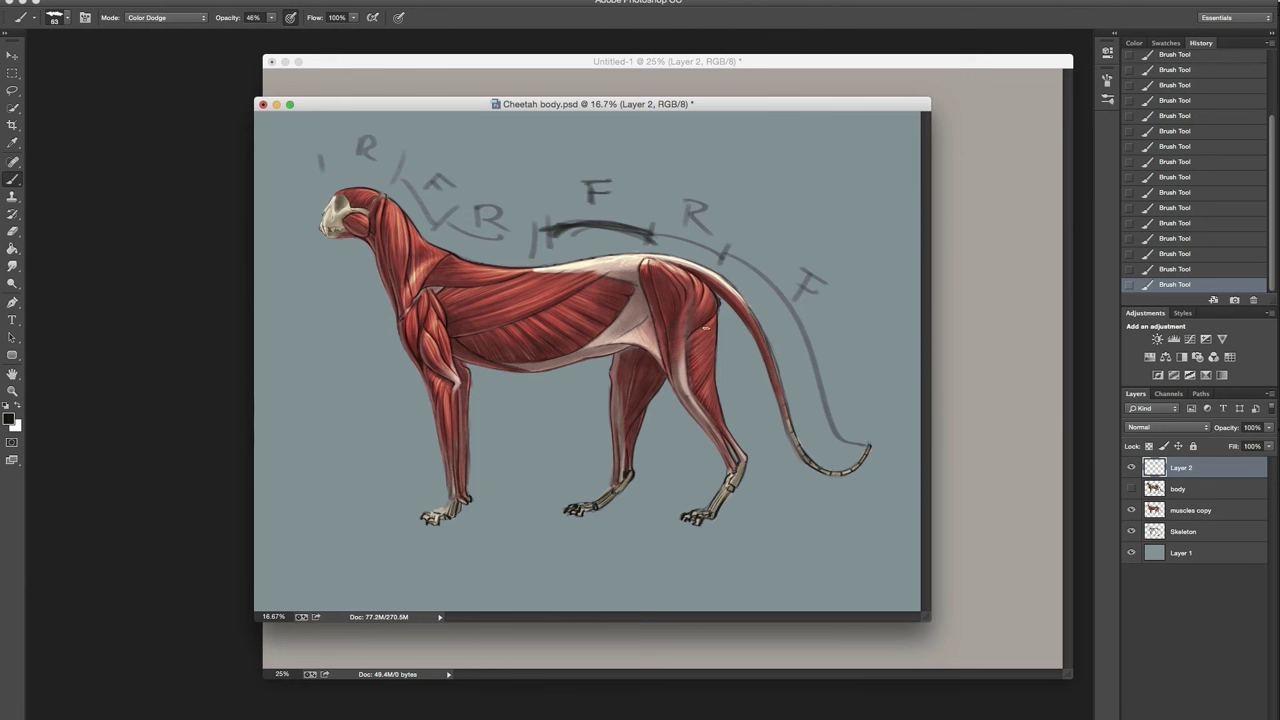
Delete the layer holding the rhythm and form annotations from the cheetah document.
mouse_move(1198, 472)
left_mouse_down()
mouse_move(1215, 680)
mouse_move(1247, 718)
left_mouse_up()
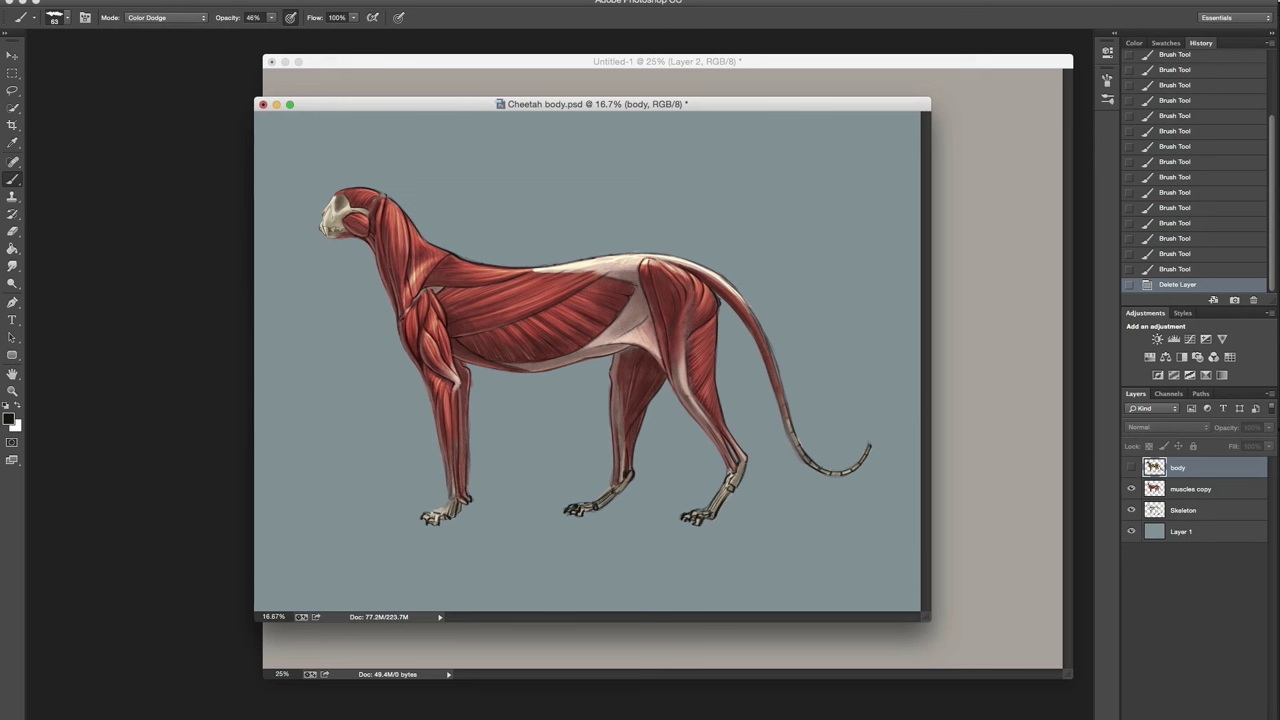
Arrange the cheetah body and lion anatomy windows beside each other and enlarge the lion drawing to 16.7%.
left_click_drag(458, 108, 329, 97)
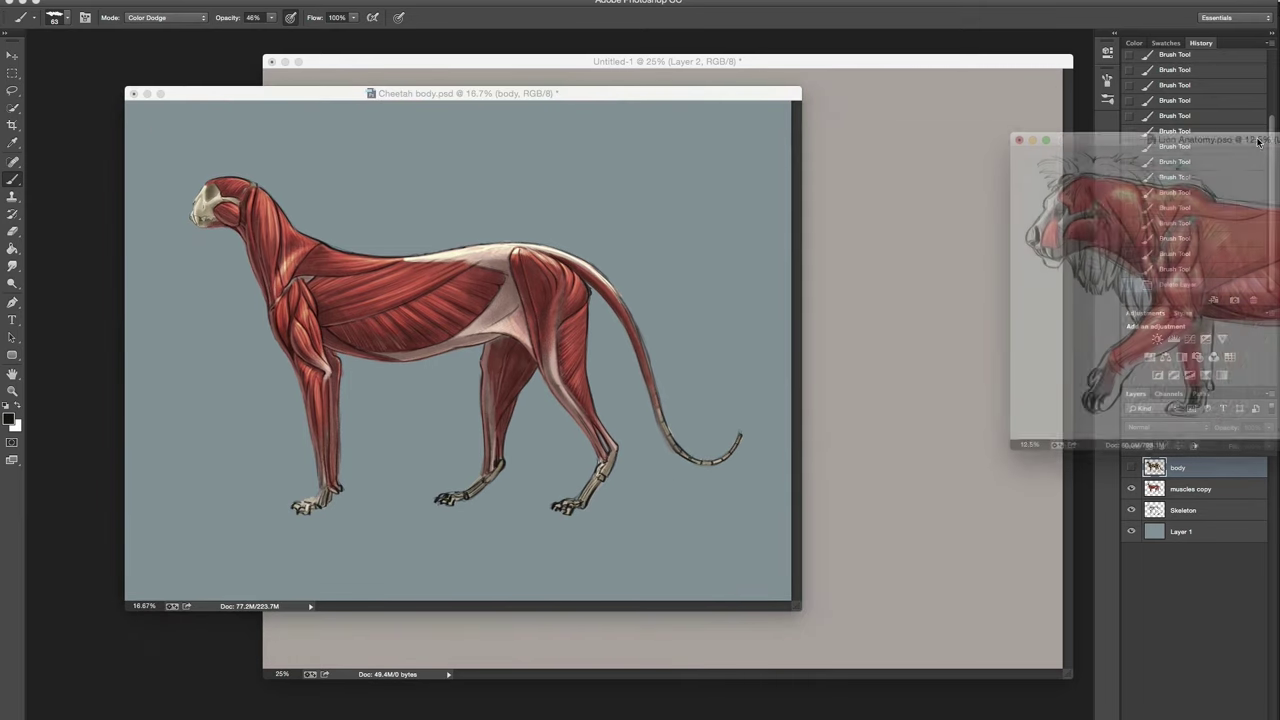
left_click_drag(915, 127, 955, 35)
left_click(344, 93)
left_click_drag(344, 93, 298, 112)
left_click(690, 36)
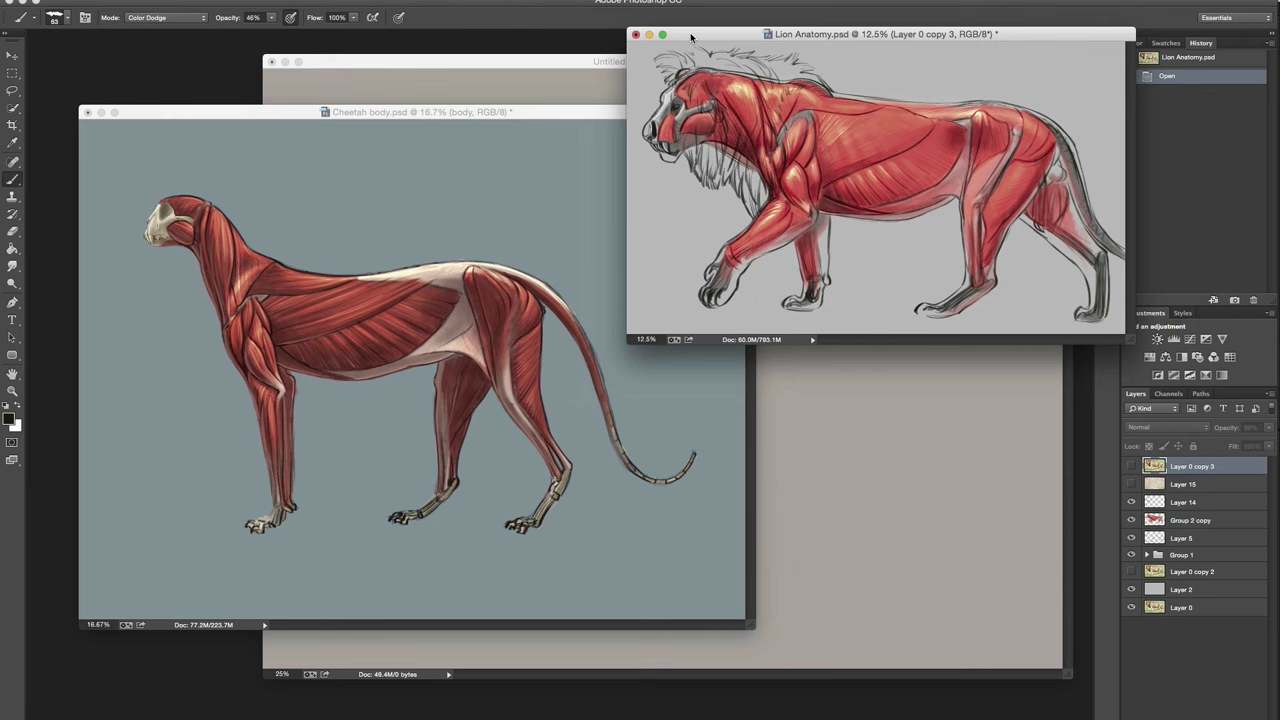
key("super+equal")
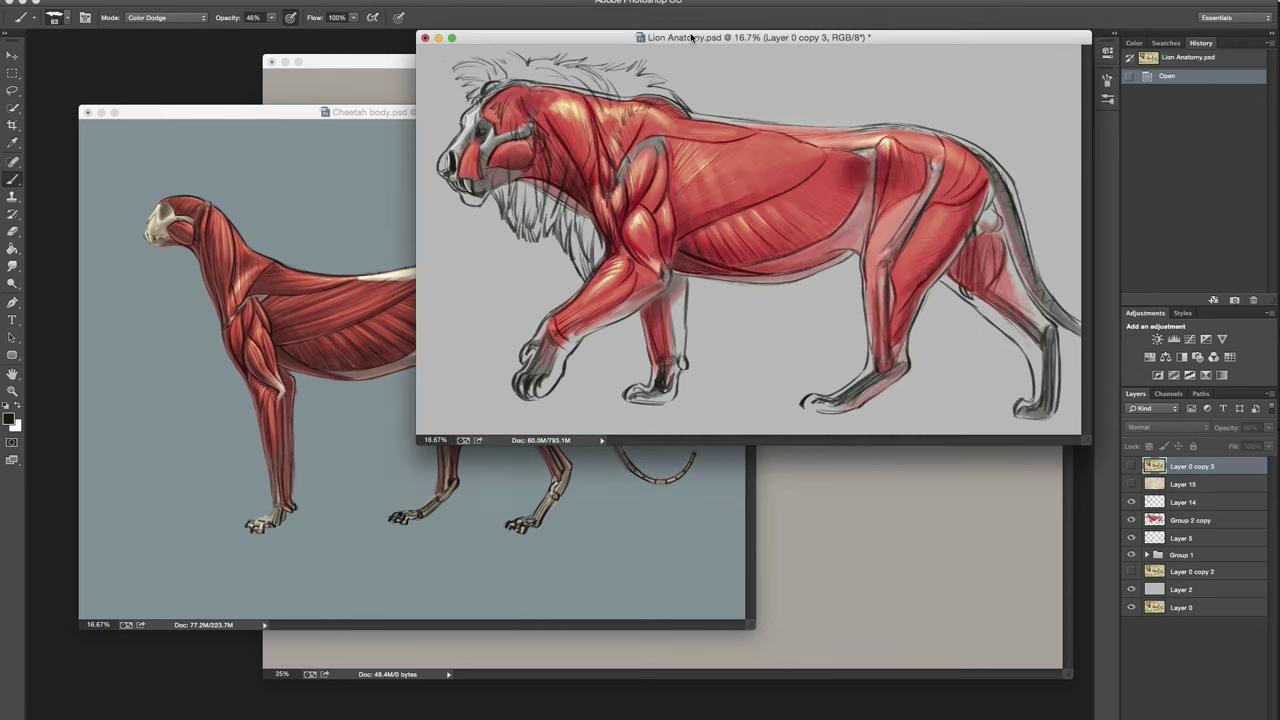
left_click_drag(557, 37, 606, 63)
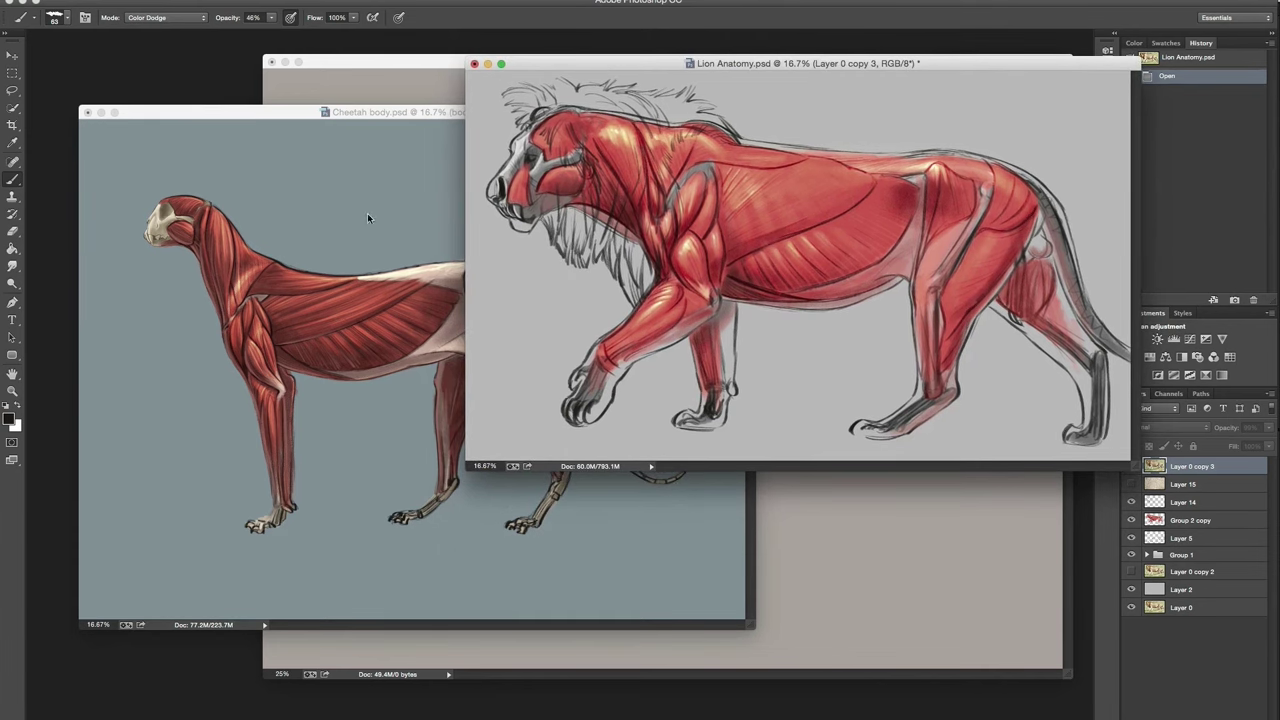
Bring the cheetah and lion documents forward alternately and compare the build and muscles of the two cats.
left_click_drag(298, 113, 288, 214)
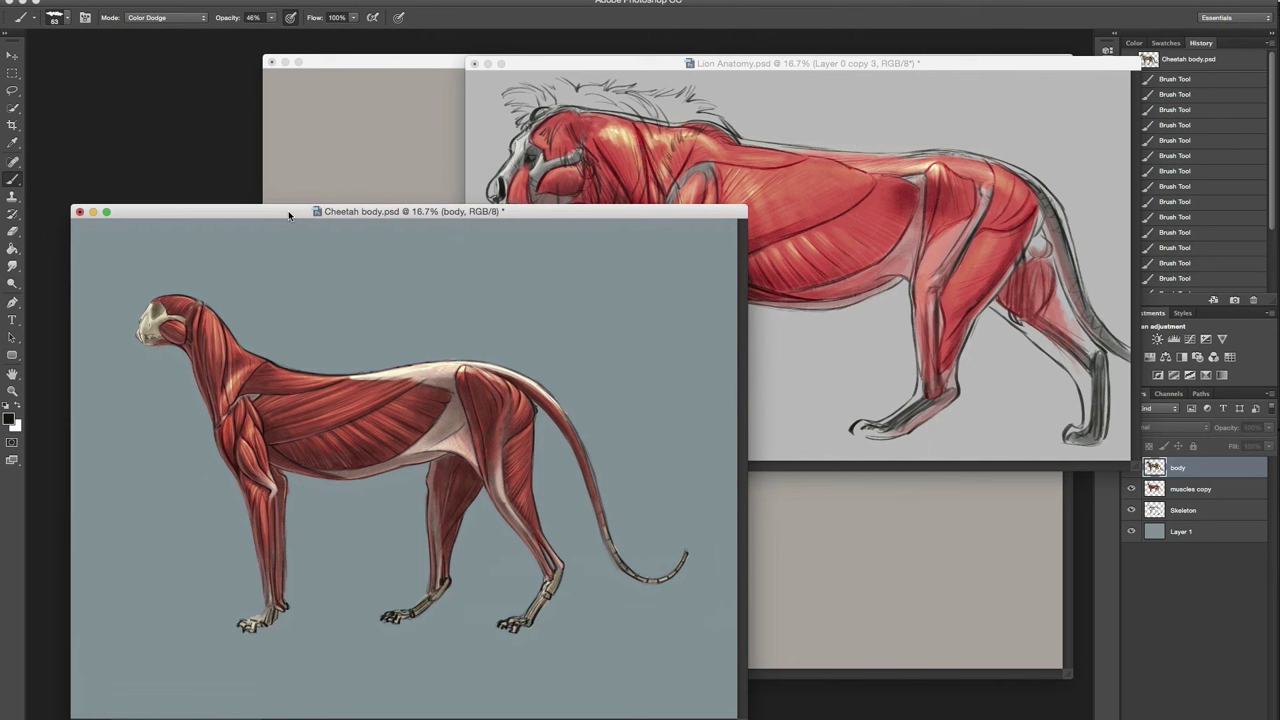
left_click_drag(288, 214, 295, 127)
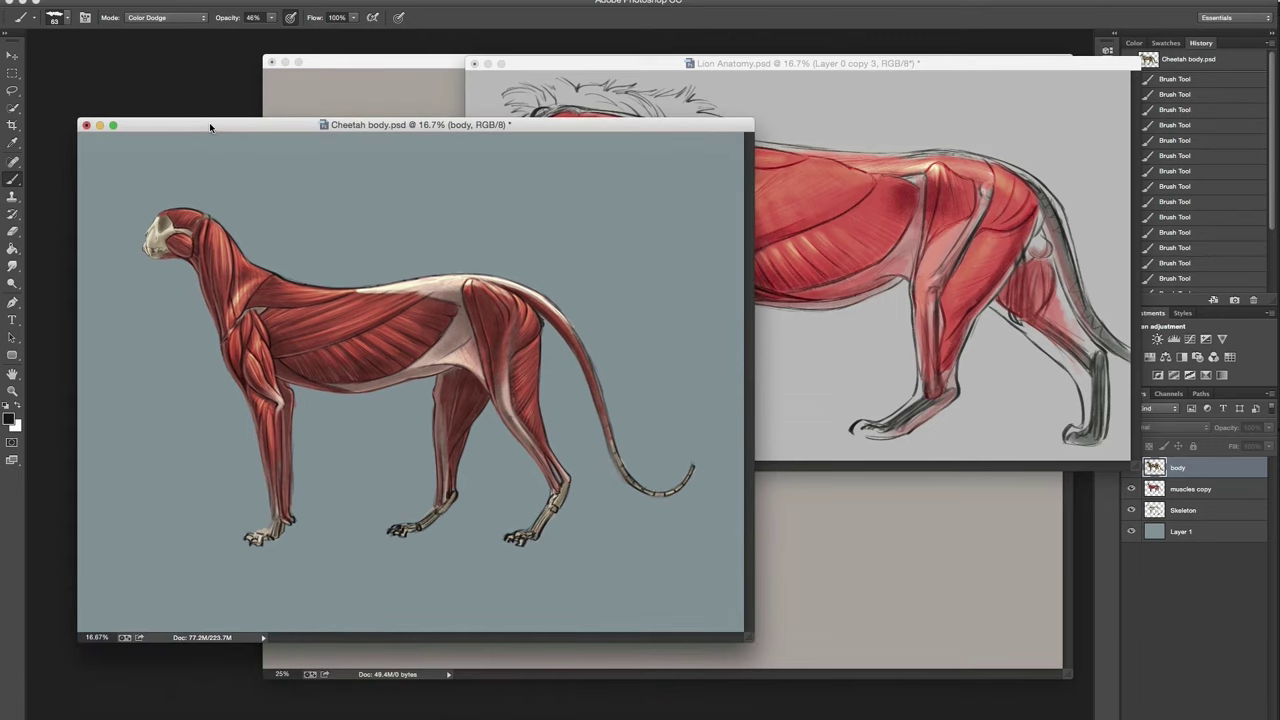
left_click(565, 62)
left_click_drag(563, 61, 570, 43)
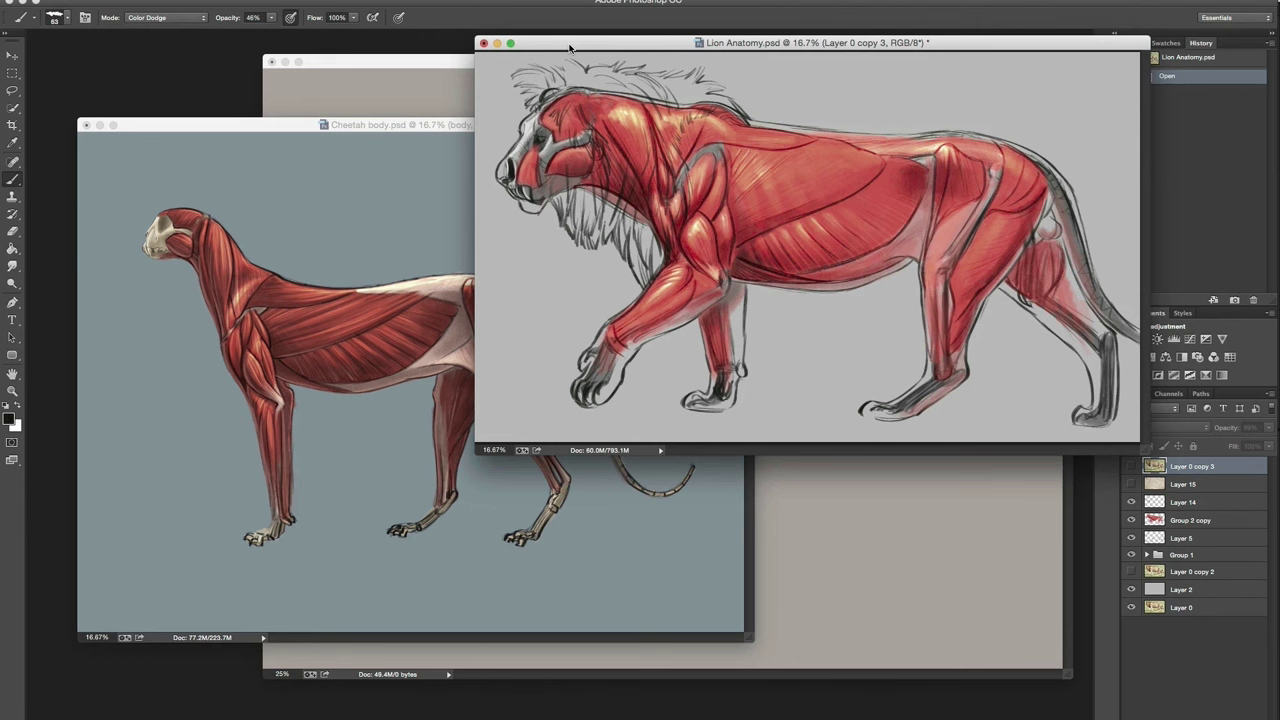
left_click_drag(256, 126, 236, 79)
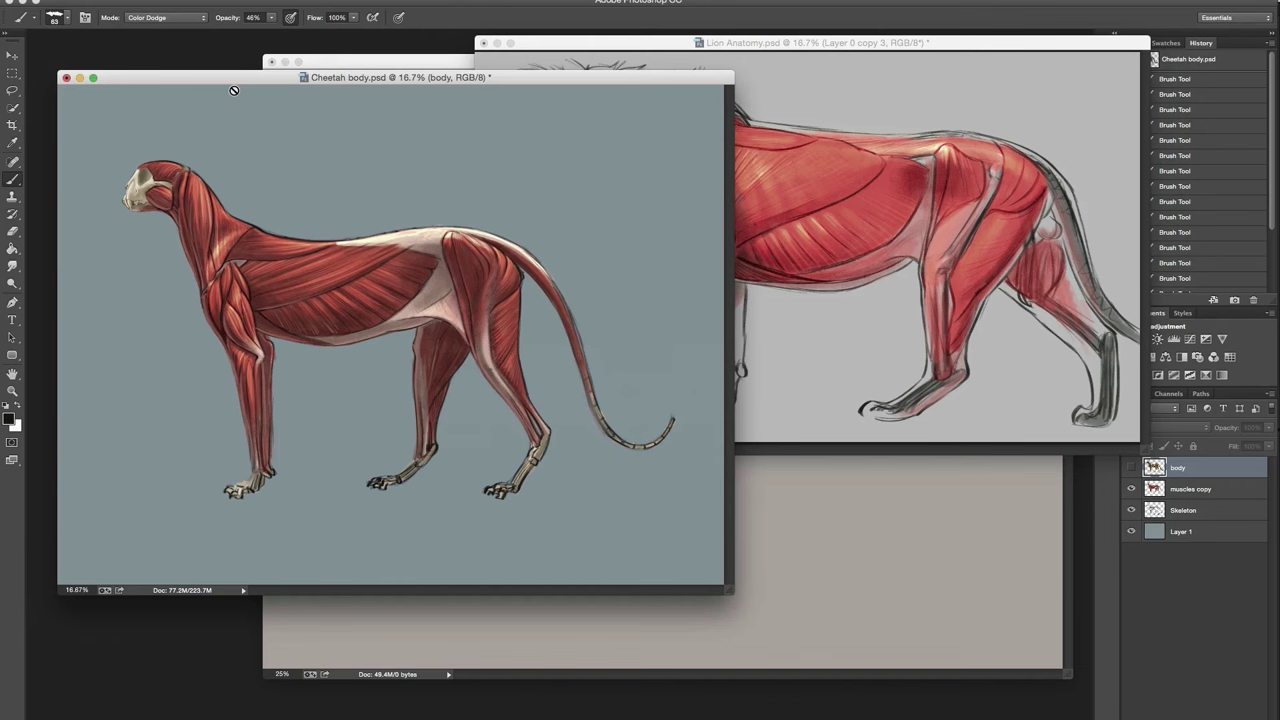
left_click(576, 47)
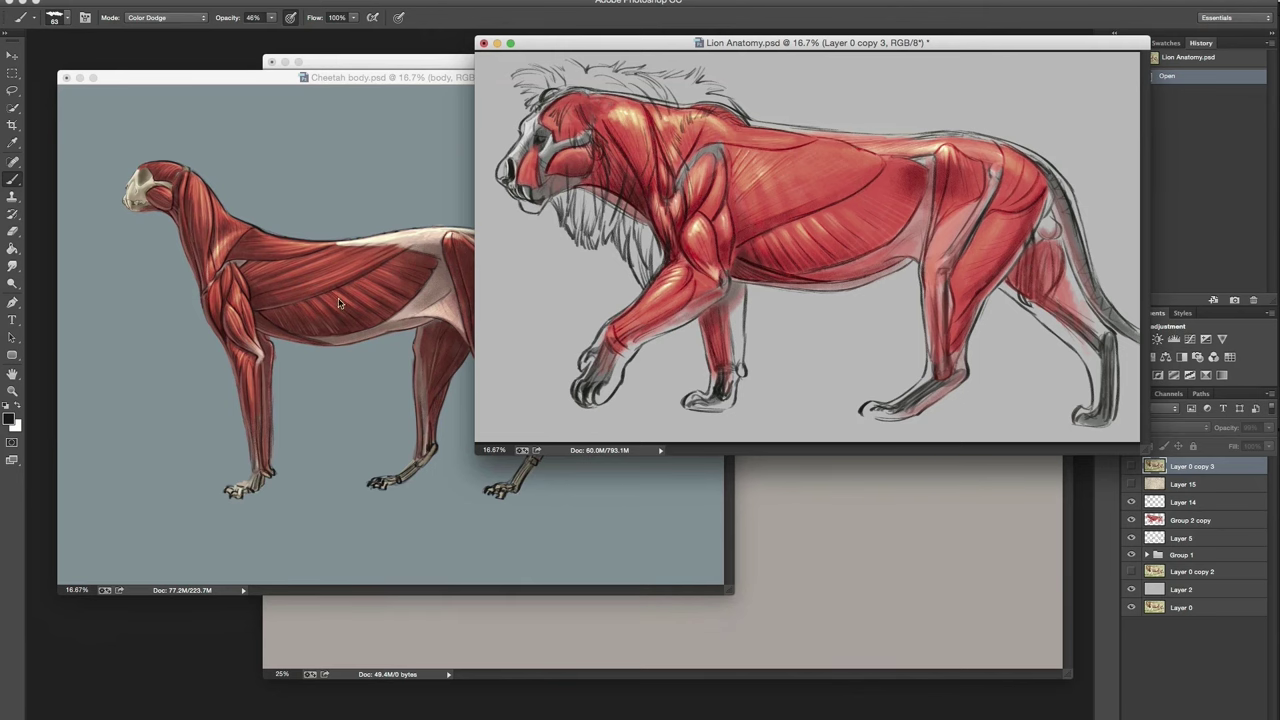
left_click_drag(567, 46, 648, 75)
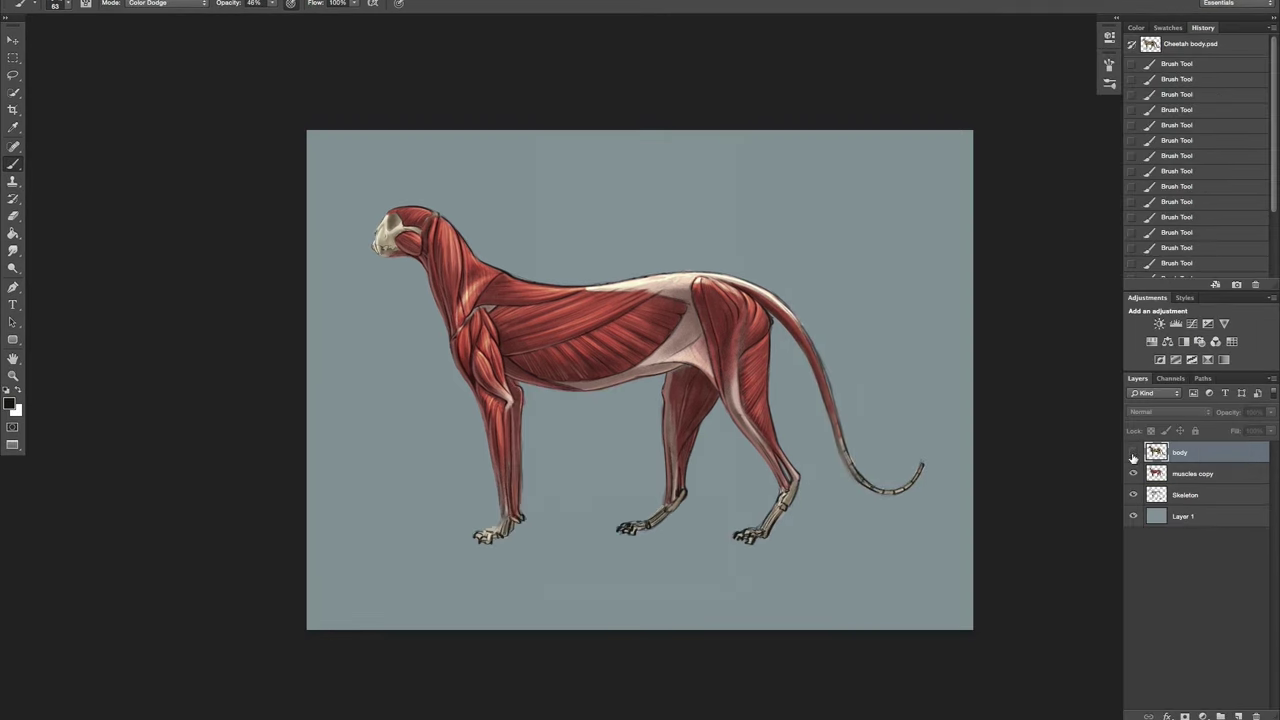
Toggle the body layer repeatedly to compare the spotted coat with the muscles, leaving the coat visible.
left_click(1133, 452)
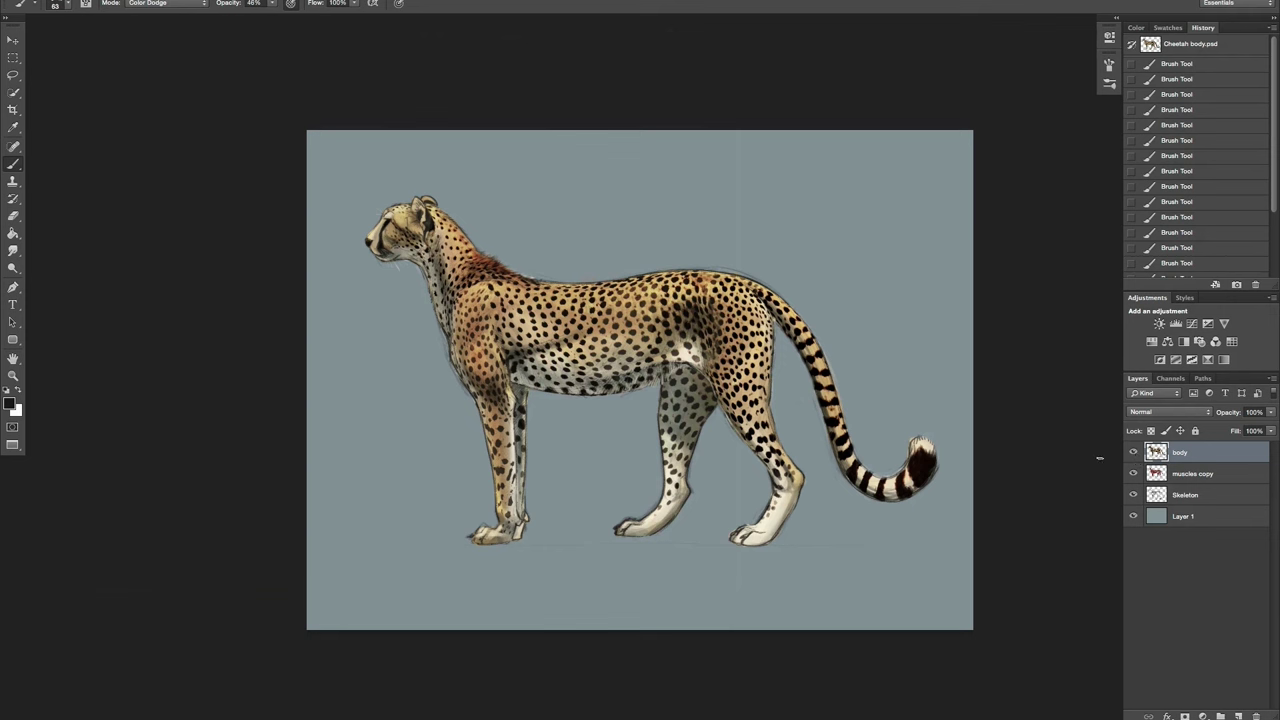
left_click(1133, 452)
left_click(1134, 452)
left_click(1134, 453)
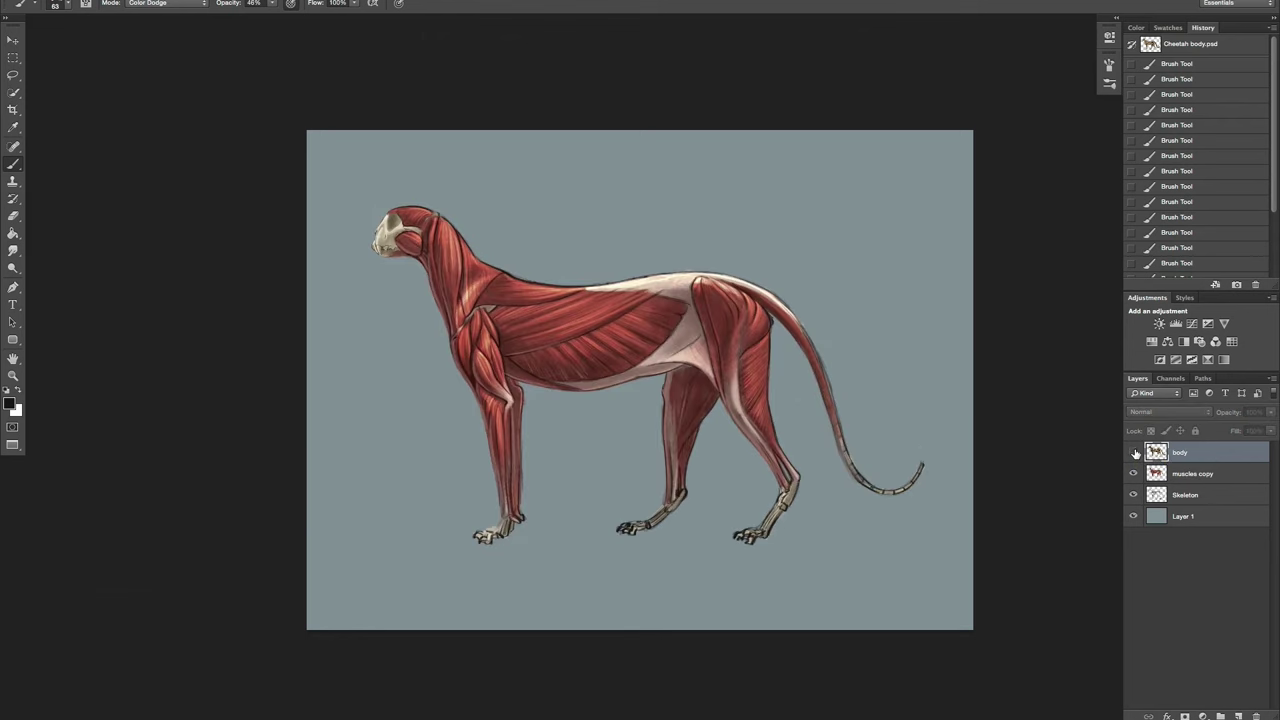
left_click(1134, 453)
left_click(1134, 453)
left_click(1134, 453)
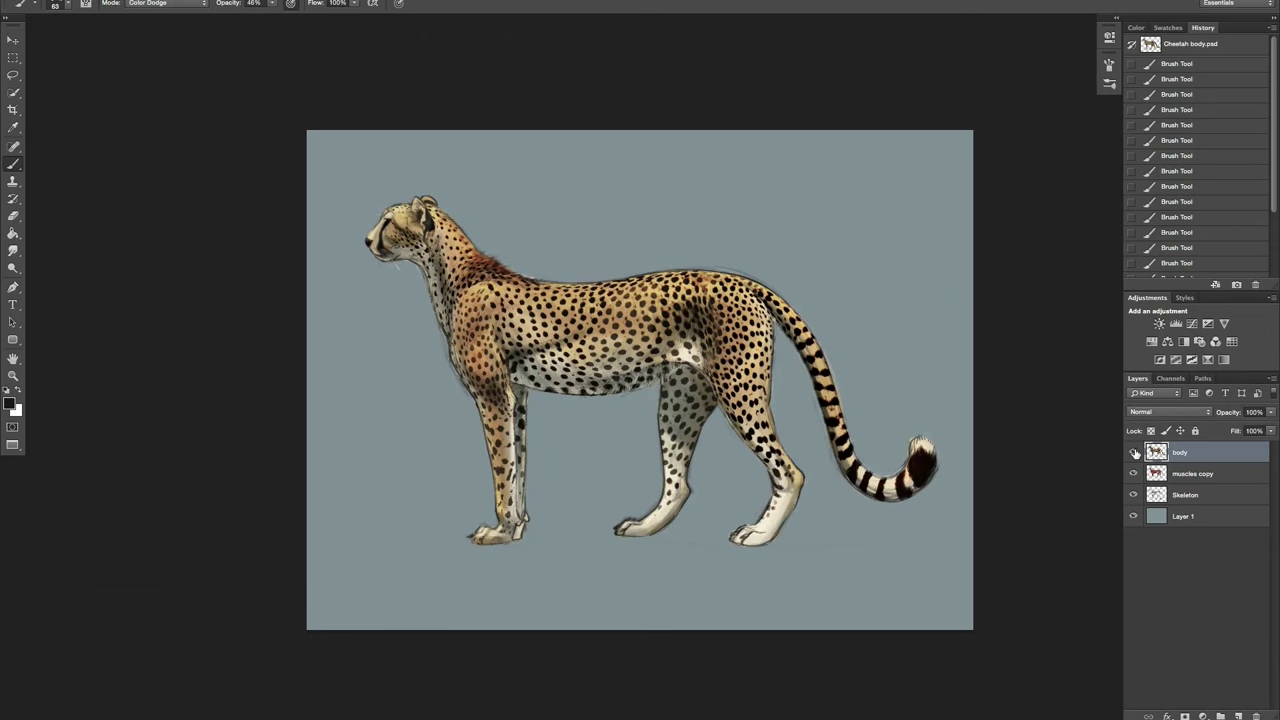
Add a new layer above the body layer and set the brush opacity to 100%.
key("ctrl+plus")
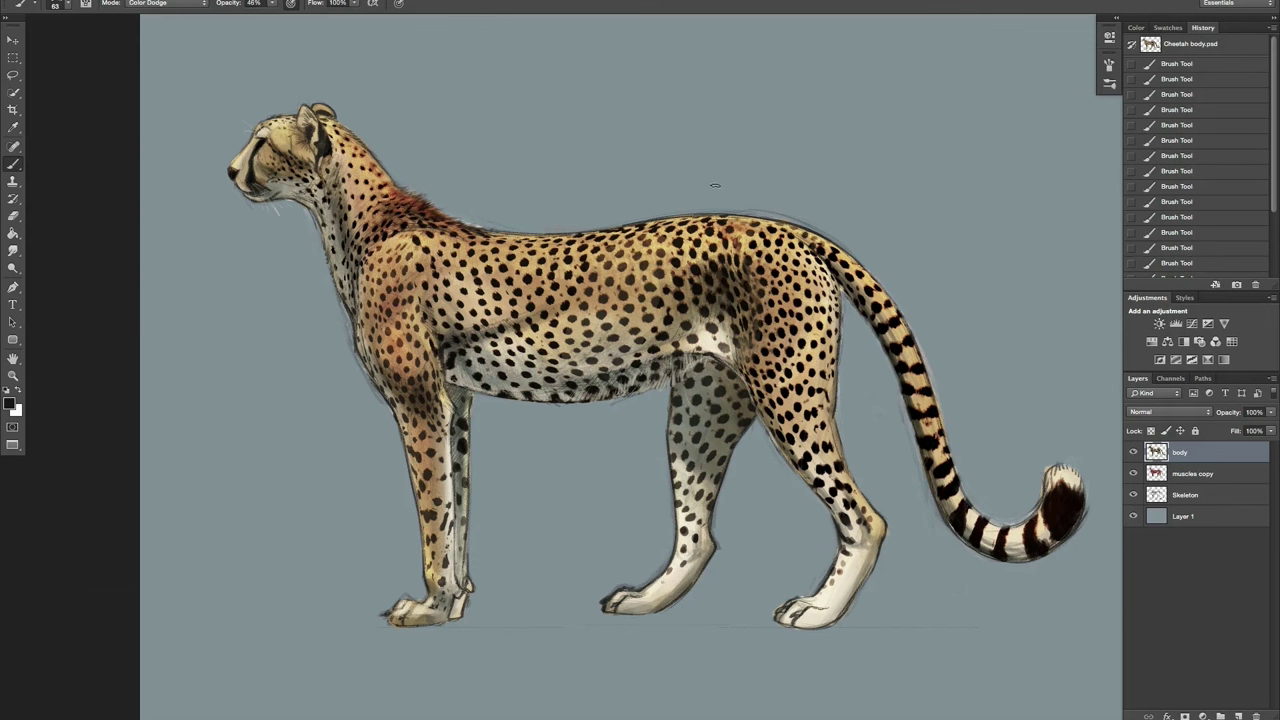
left_click(1239, 716)
left_click_drag(293, 19, 316, 19)
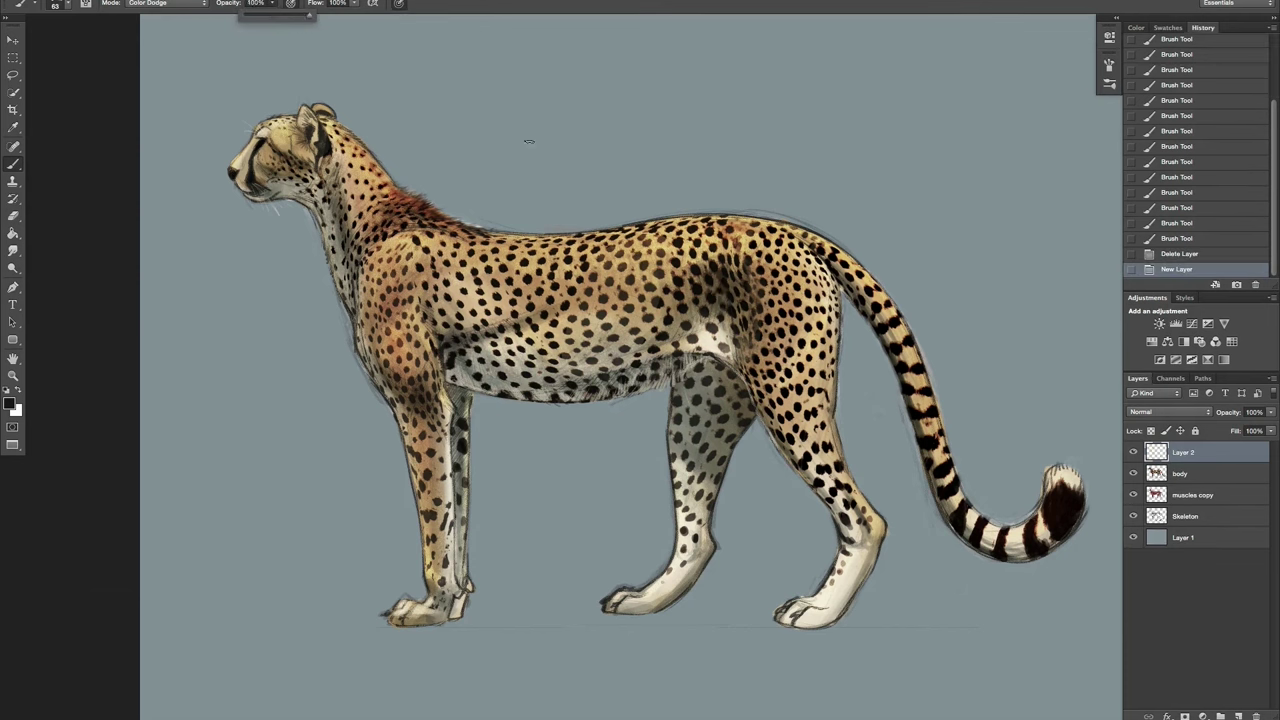
Draw a vertical section line through the cheetah's loin, sketch the pinched cross-section outline above the back, and erase its lower edge.
left_click_drag(716, 165, 716, 392)
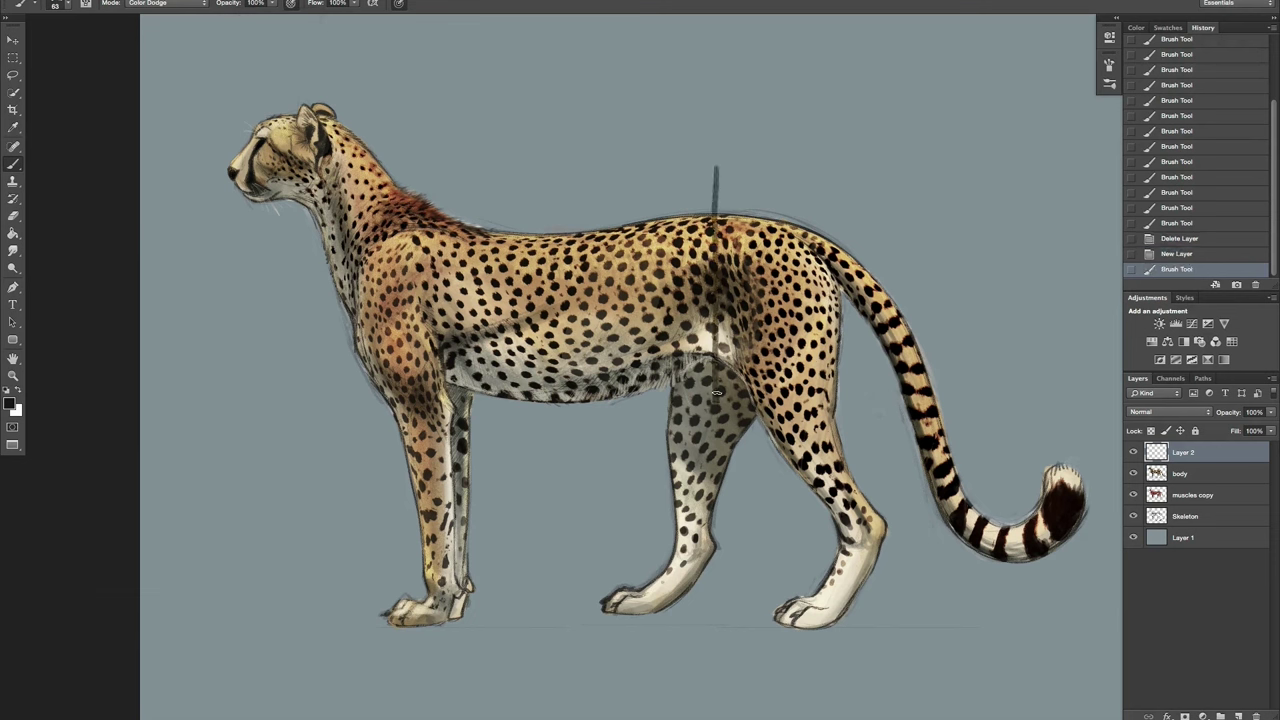
mouse_move(636, 62)
left_mouse_down()
mouse_move(577, 54)
mouse_move(634, 61)
mouse_move(634, 47)
mouse_move(626, 160)
left_mouse_up()
mouse_move(636, 114)
left_mouse_down()
mouse_move(614, 166)
mouse_move(596, 170)
left_mouse_up()
mouse_move(578, 50)
left_mouse_down()
mouse_move(572, 86)
mouse_move(602, 168)
left_mouse_up()
mouse_move(582, 118)
left_mouse_down()
mouse_move(600, 43)
mouse_move(574, 124)
mouse_move(590, 96)
mouse_move(589, 144)
mouse_move(614, 154)
mouse_move(572, 144)
mouse_move(640, 161)
mouse_move(582, 154)
left_mouse_up()
key("e")
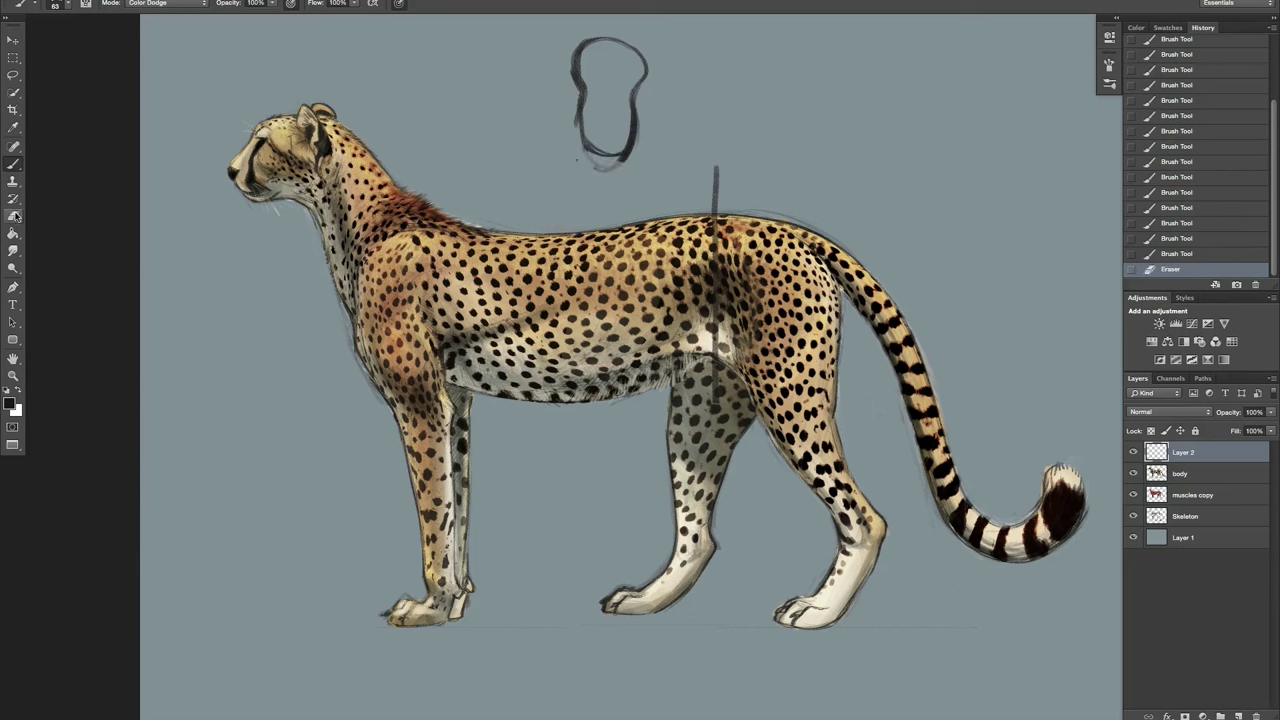
mouse_move(606, 168)
left_mouse_down()
mouse_move(630, 150)
mouse_move(600, 166)
mouse_move(588, 156)
mouse_move(600, 168)
left_mouse_up()
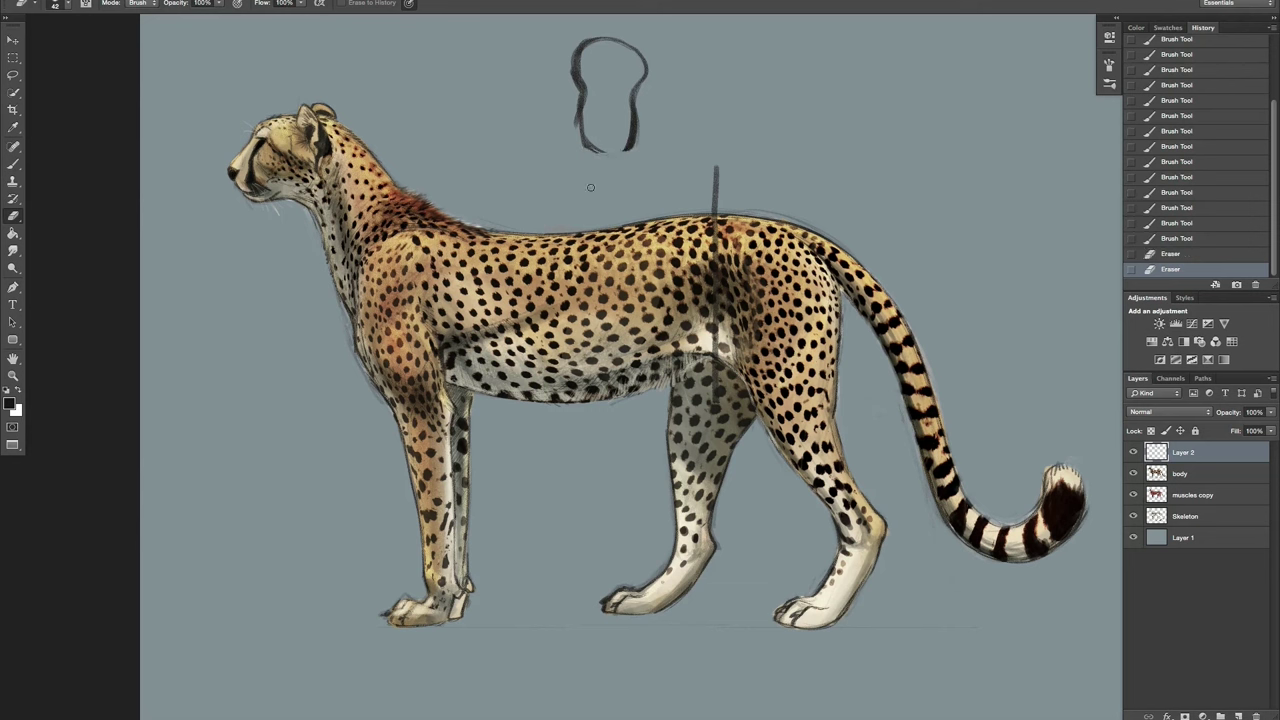
Thicken the muscle contours of the pinched cross-section, add a dark spine dot inside its upper end, and mark the spine on the section line.
left_click_drag(595, 63, 608, 50)
key("b")
left_click_drag(630, 52, 642, 86)
mouse_move(578, 54)
left_mouse_down()
mouse_move(589, 138)
mouse_move(578, 113)
mouse_move(635, 92)
mouse_move(612, 150)
left_mouse_up()
left_click_drag(640, 86, 632, 136)
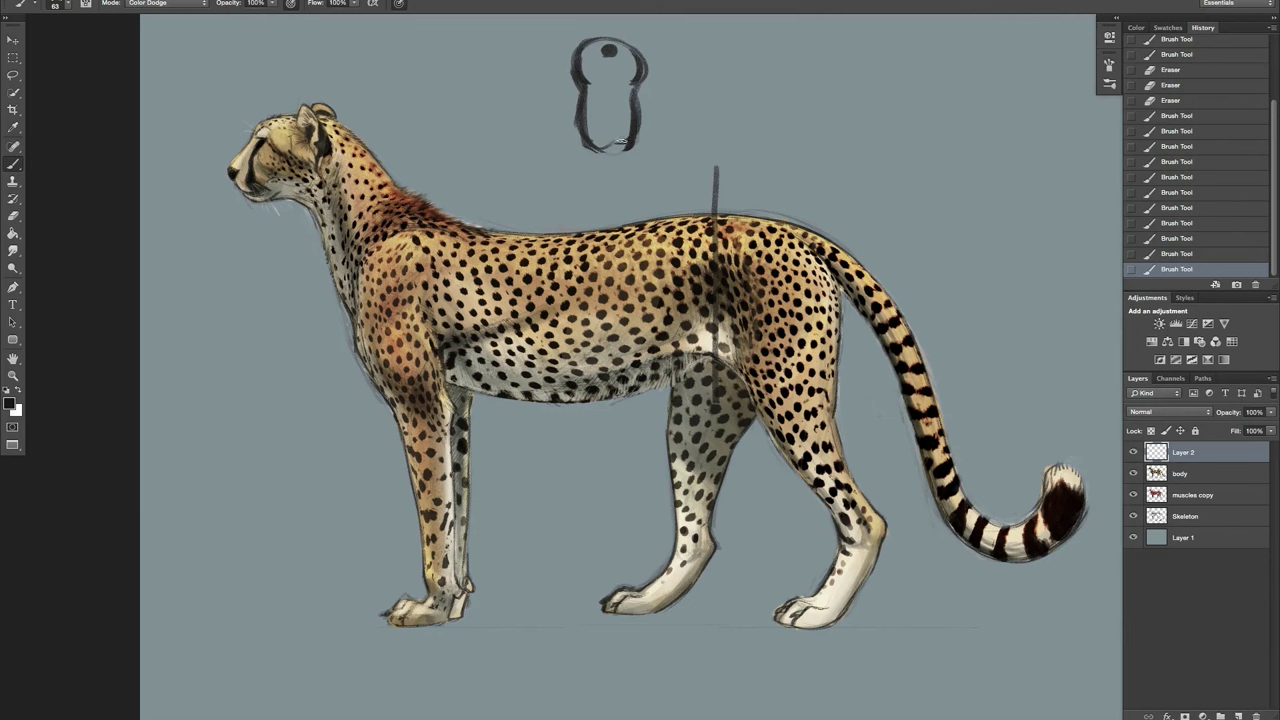
left_click_drag(718, 250, 718, 272)
Draw a second vertical section line through the ribcage and sketch its egg-shaped cross-section with a spine dot above the rump.
left_click_drag(554, 204, 554, 438)
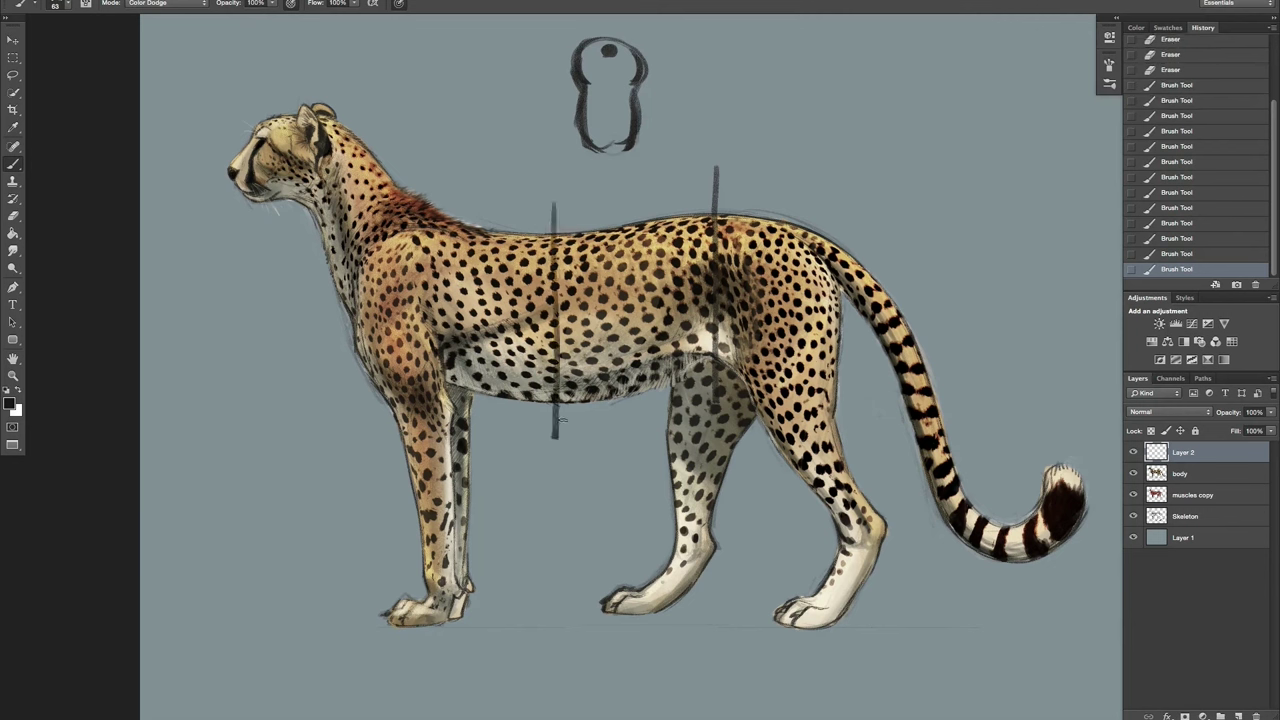
mouse_move(966, 67)
left_mouse_down()
mouse_move(913, 62)
mouse_move(901, 85)
mouse_move(890, 134)
mouse_move(908, 183)
left_mouse_up()
mouse_move(966, 68)
left_mouse_down()
mouse_move(977, 135)
mouse_move(924, 196)
mouse_move(960, 73)
mouse_move(970, 138)
mouse_move(949, 66)
mouse_move(911, 64)
mouse_move(907, 124)
left_mouse_up()
mouse_move(920, 68)
left_mouse_down()
mouse_move(904, 112)
mouse_move(938, 66)
left_mouse_up()
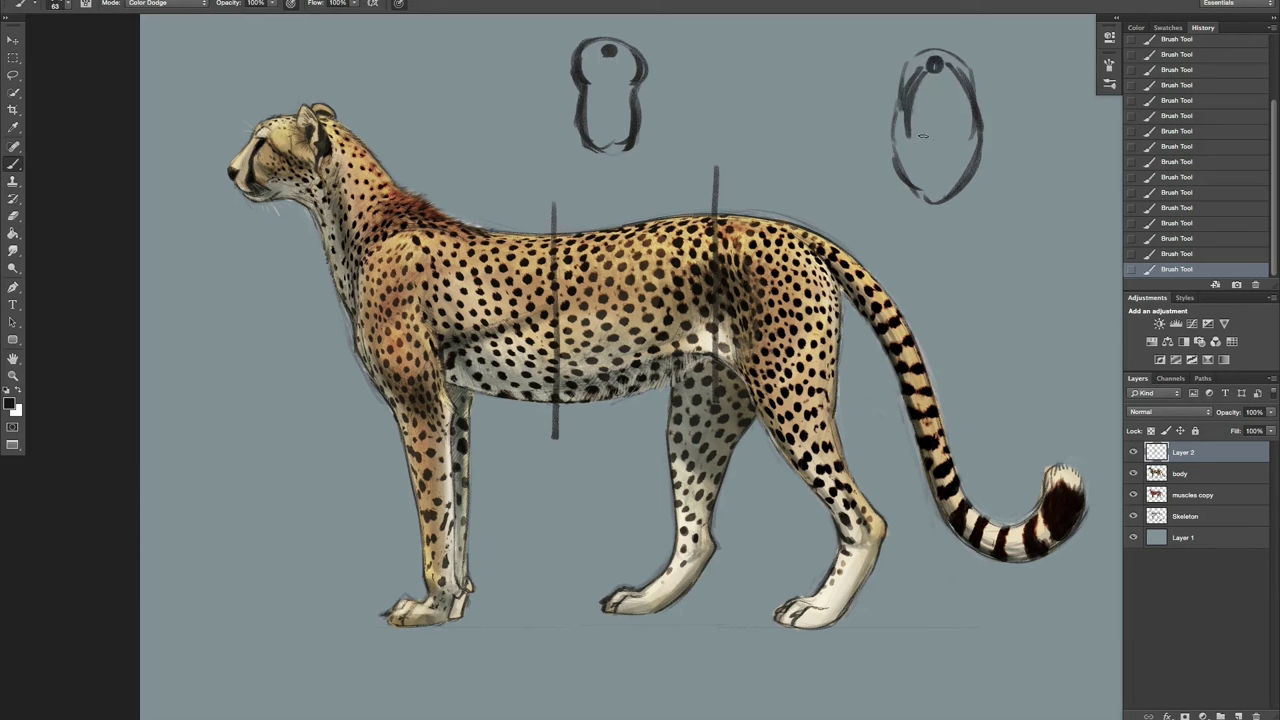
Delete the layer holding the cross-section sketches.
left_click_drag(1200, 452, 1256, 716)
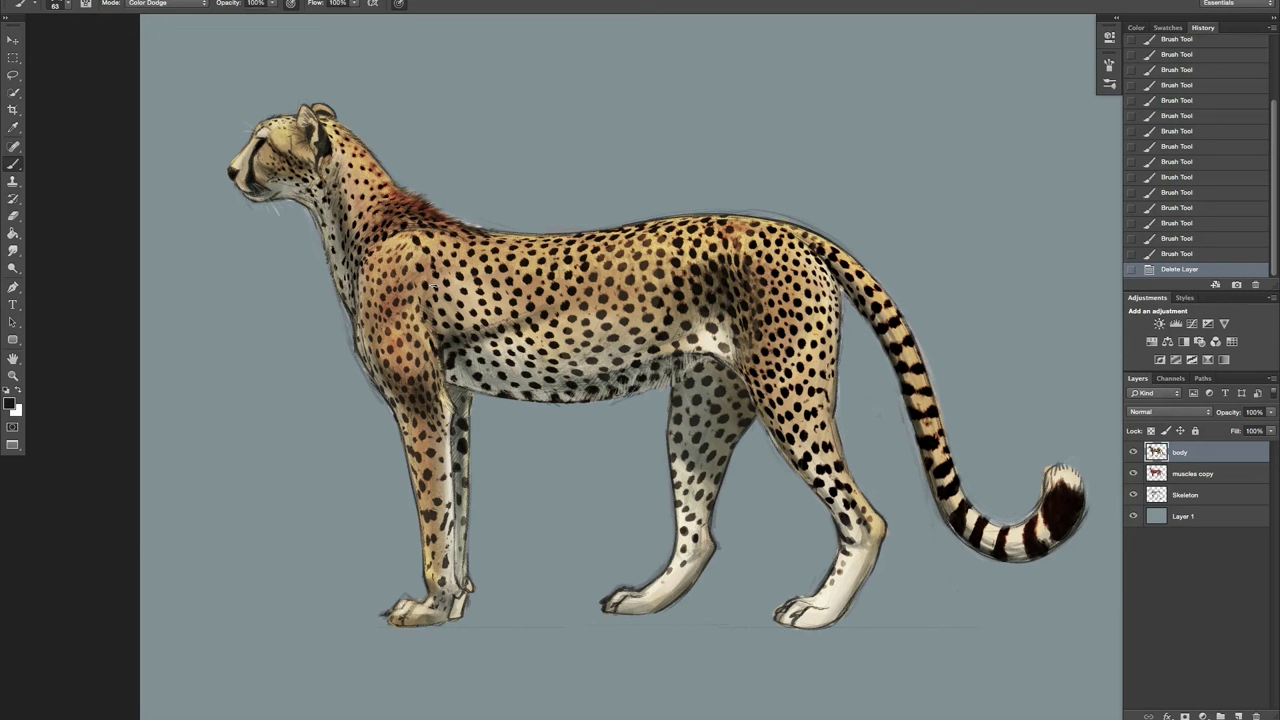
Hatch dark patches along the cheetah's back and ribcage on a new layer, and delete that layer.
left_click(1238, 716)
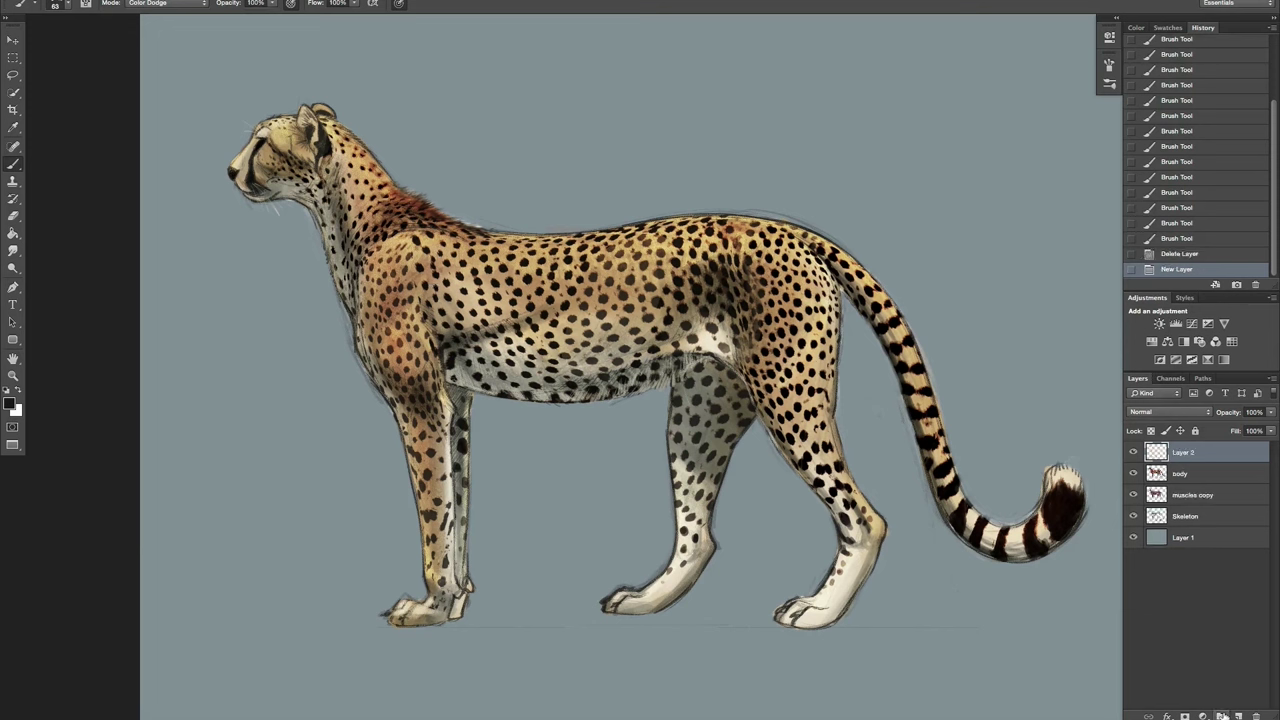
mouse_move(702, 250)
left_mouse_down()
mouse_move(522, 274)
mouse_move(608, 282)
mouse_move(700, 270)
mouse_move(656, 248)
mouse_move(638, 262)
mouse_move(535, 262)
mouse_move(520, 270)
mouse_move(533, 327)
mouse_move(545, 302)
mouse_move(506, 308)
mouse_move(498, 330)
left_mouse_up()
mouse_move(470, 285)
left_mouse_down()
mouse_move(485, 268)
mouse_move(462, 280)
left_mouse_up()
left_click_drag(425, 248, 410, 256)
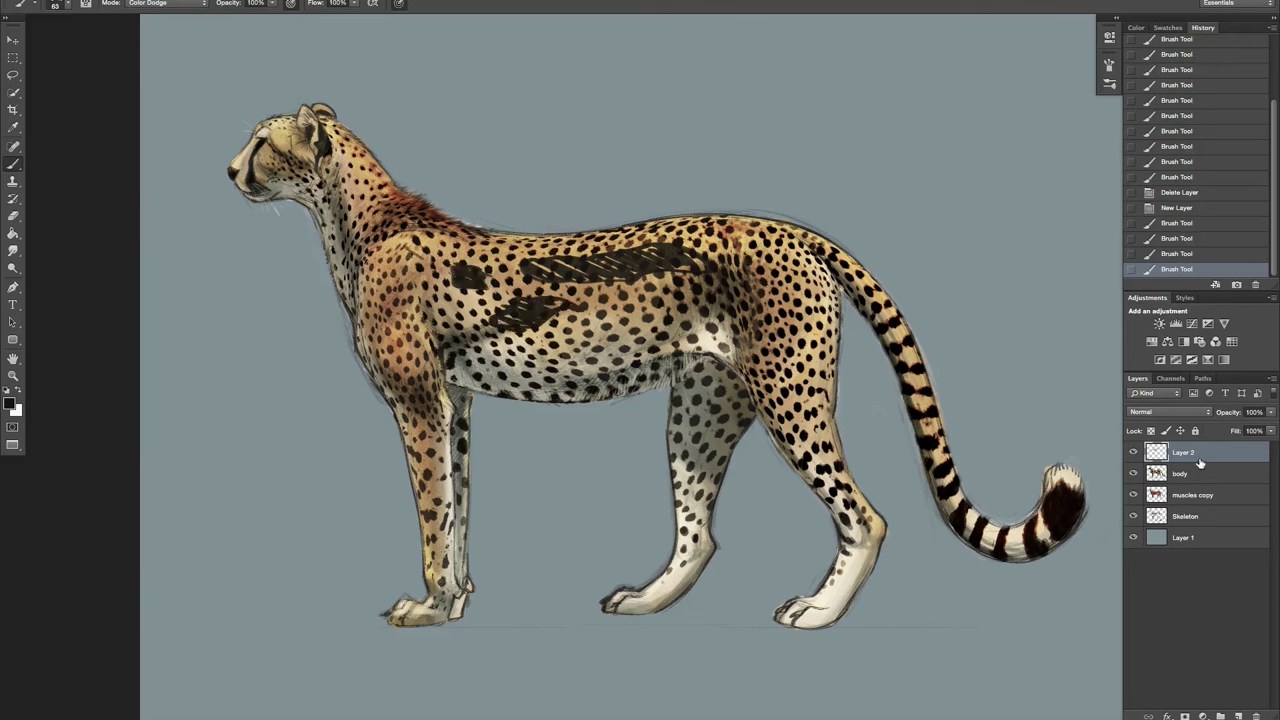
mouse_move(1198, 458)
left_mouse_down()
mouse_move(1196, 520)
mouse_move(1254, 716)
left_mouse_up()
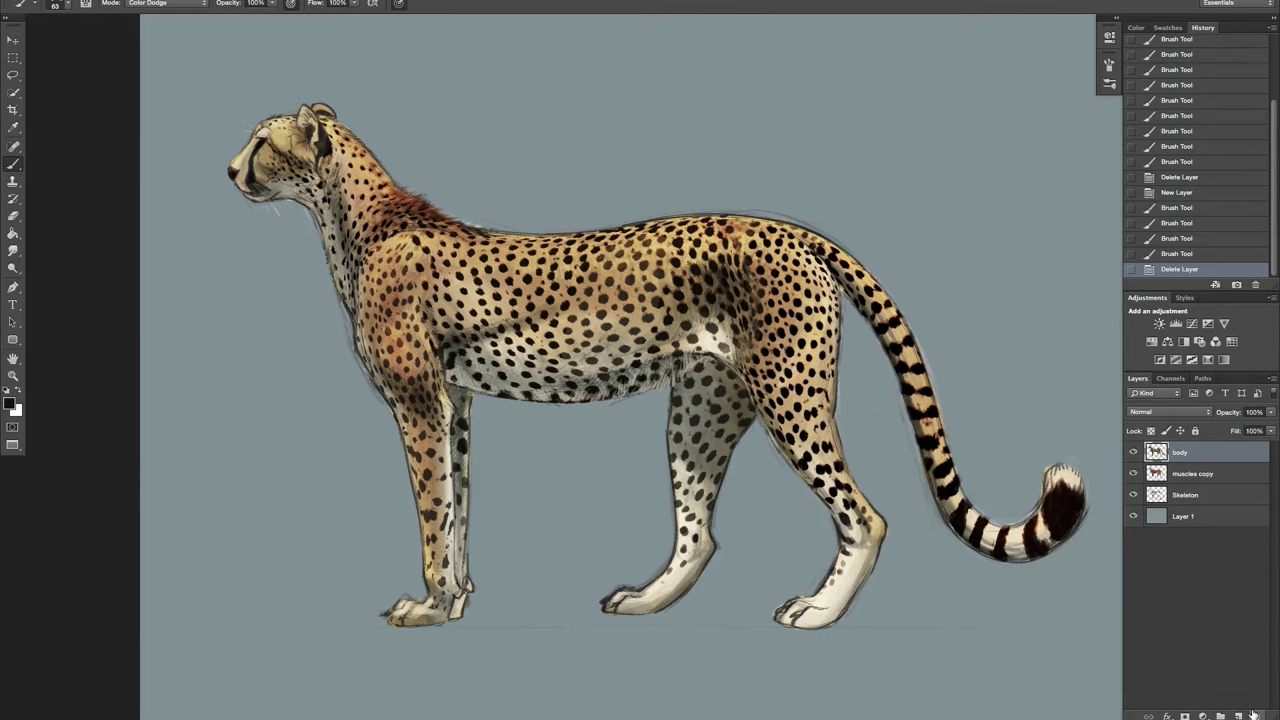